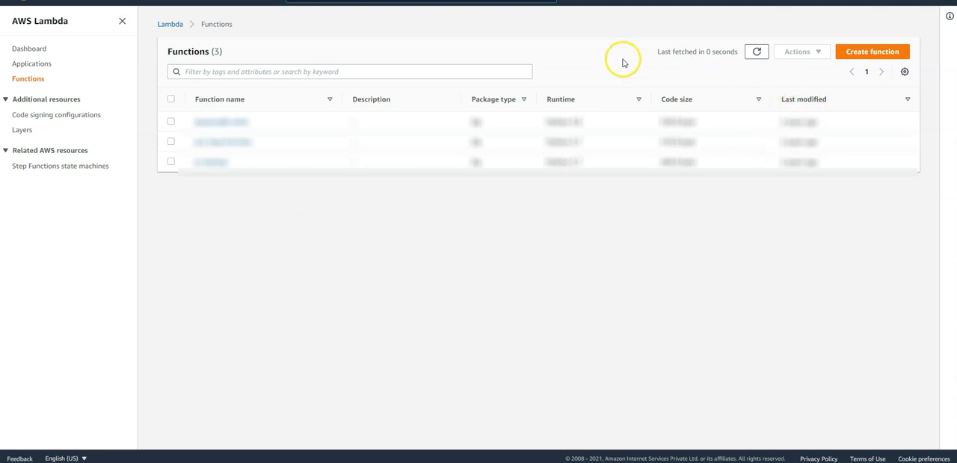
Create a Lambda function from scratch named youtube-rest-api-function with the Node.js 14.x runtime and x86_64 architecture.
{"action": "left_click", "coordinate": [866, 57]}
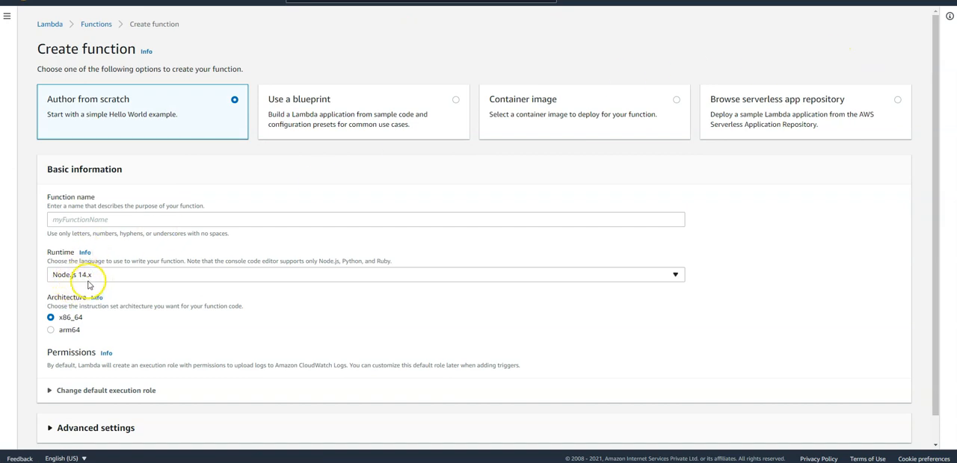
{"action": "left_click", "coordinate": [87, 220]}
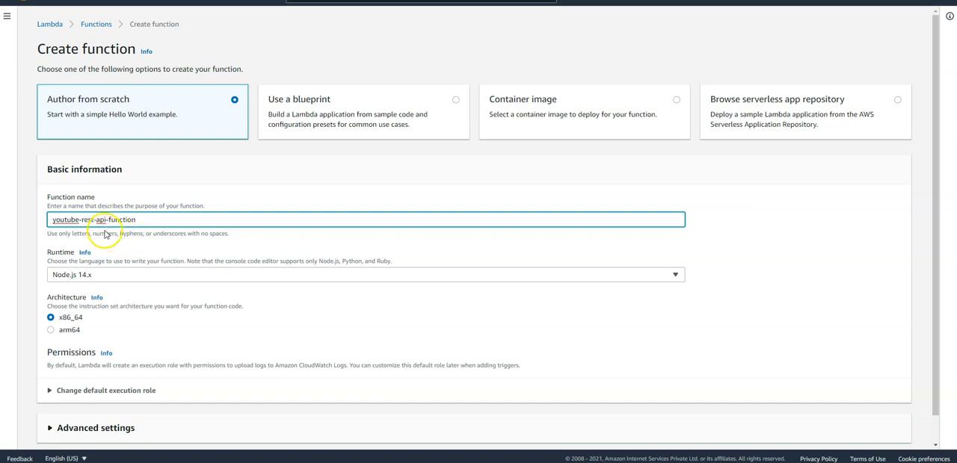
{"action": "scroll", "coordinate": [131, 298], "scroll_direction": "down", "scroll_amount": 1}
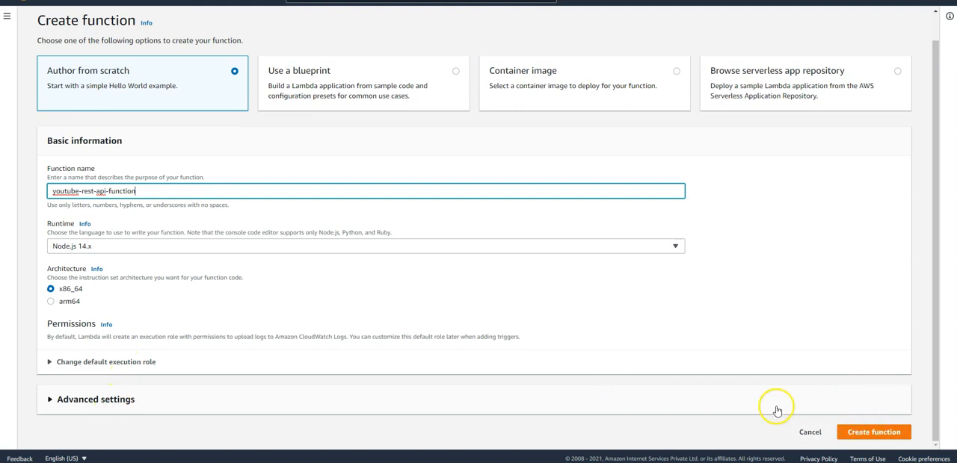
{"action": "left_click", "coordinate": [878, 432]}
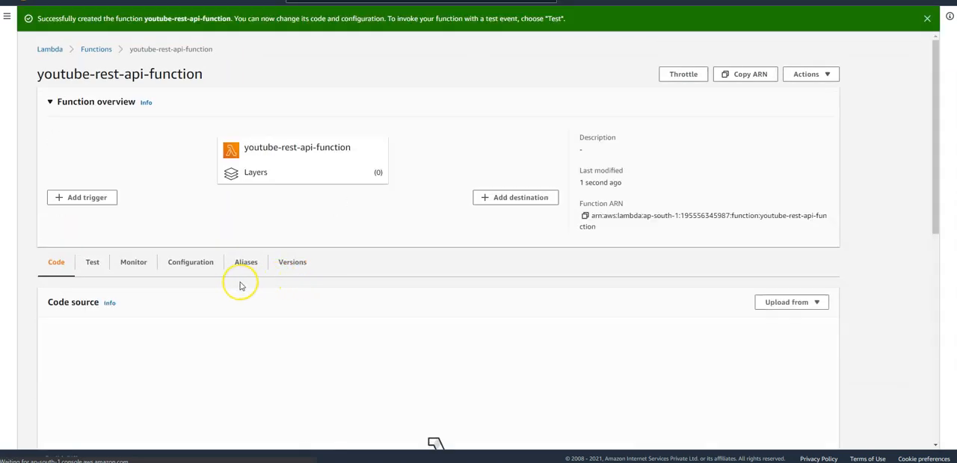
Delete the TODO comment line from the handler in index.js.
{"action": "scroll", "coordinate": [241, 287], "scroll_direction": "down", "scroll_amount": 2}
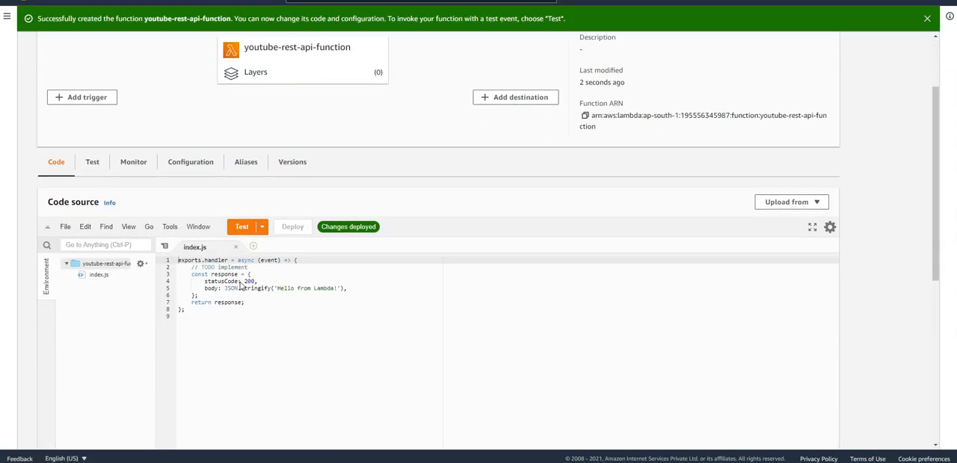
{"action": "left_click", "coordinate": [239, 269]}
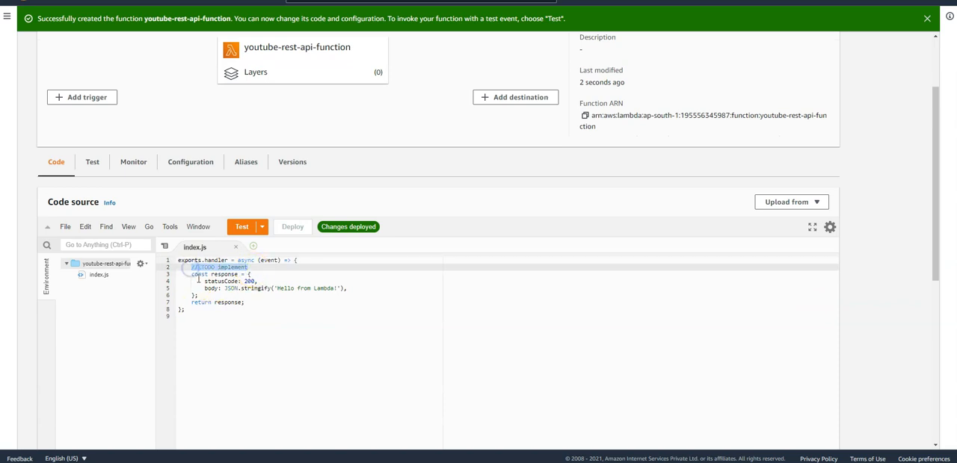
{"action": "key", "text": "BackSpace"}
{"action": "key", "text": "BackSpace"}
{"action": "key", "text": "BackSpace"}
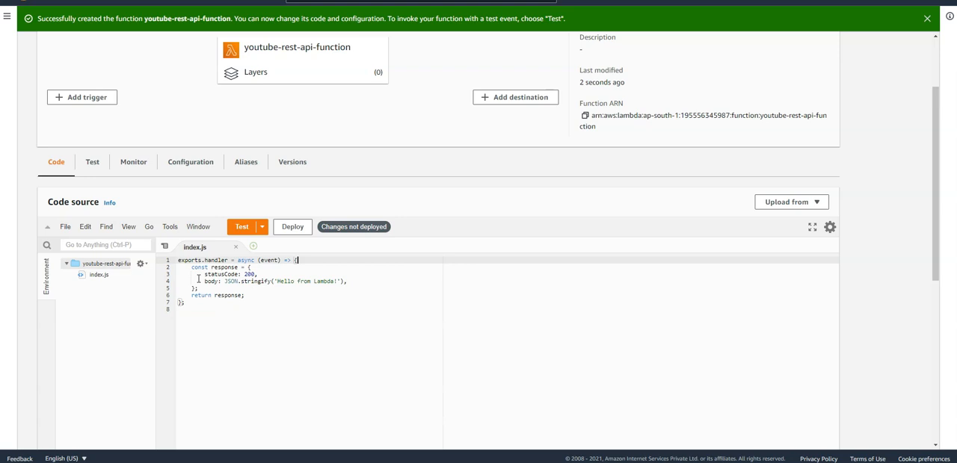
Add the property event: event below the body line of the response object and deploy the function.
{"action": "left_click", "coordinate": [358, 282]}
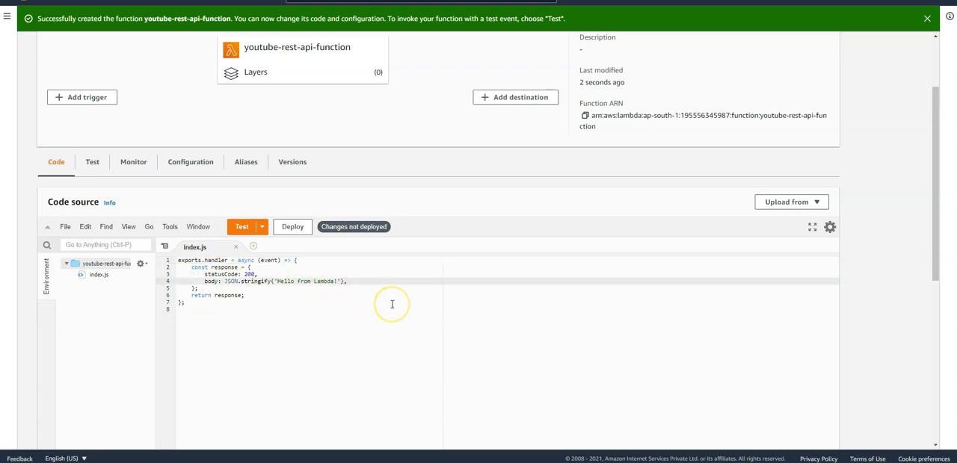
{"action": "key", "text": "Return"}
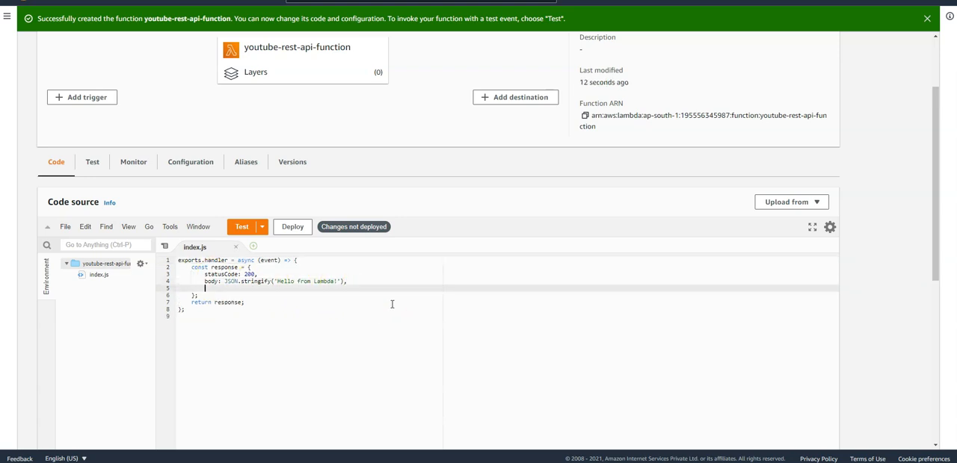
{"action": "type", "text": "event"}
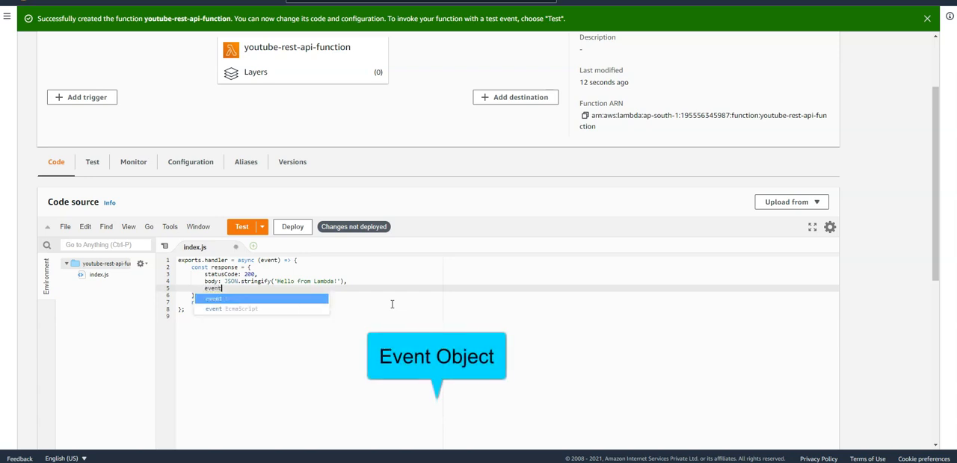
{"action": "type", "text": ": event"}
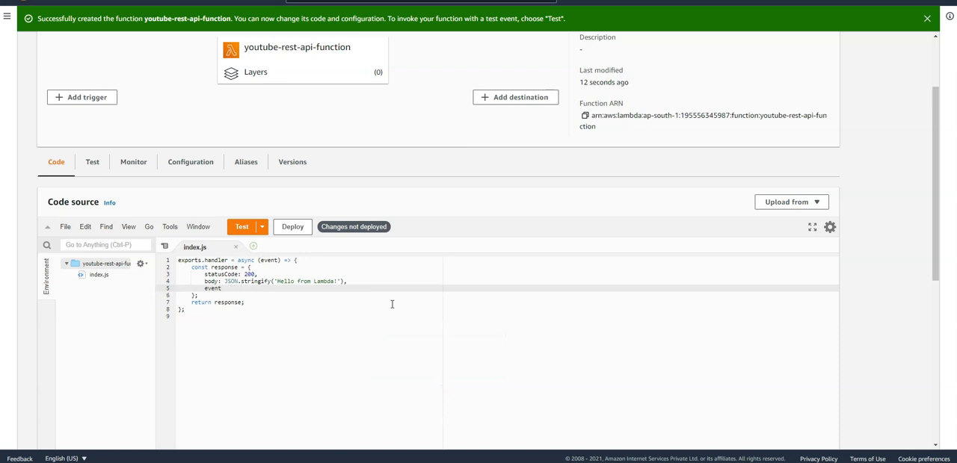
{"action": "type", "text": "ev"}
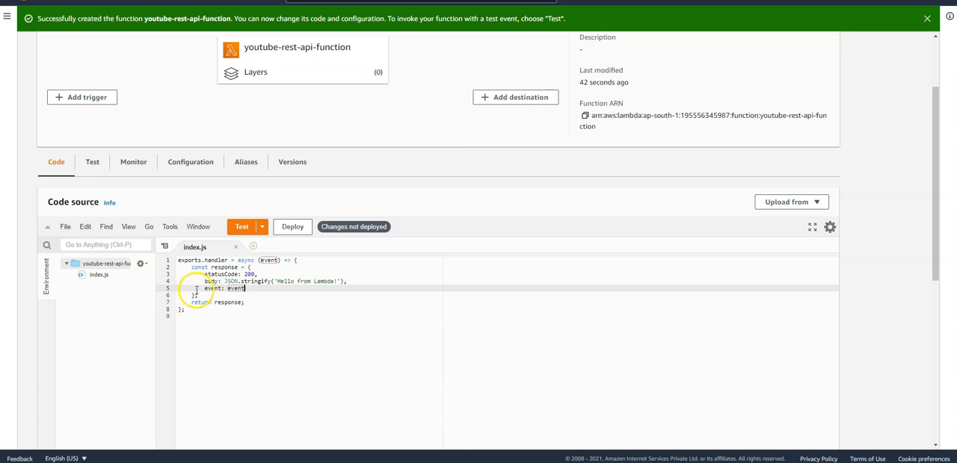
{"action": "left_click", "coordinate": [292, 226]}
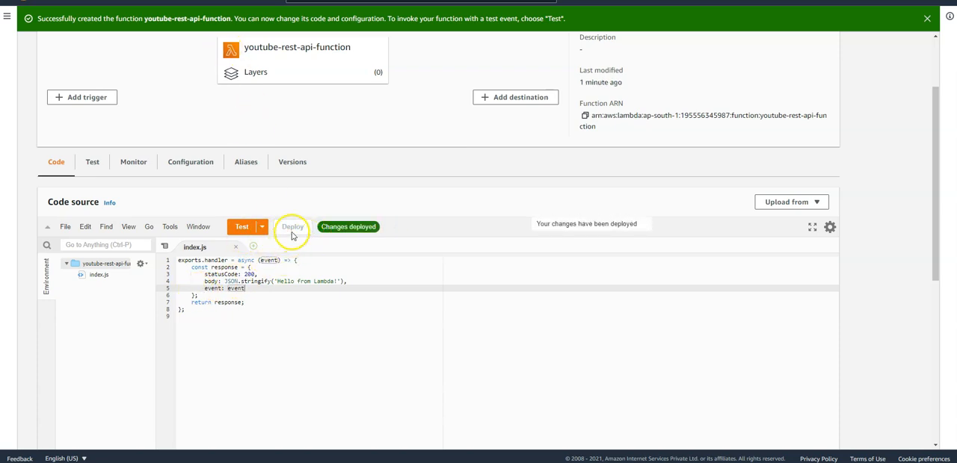
Switch to API Gateway and set the POST method's integration request to Lambda Function in region ap-south-1.
{"action": "scroll", "coordinate": [313, 228], "scroll_direction": "up", "scroll_amount": 1}
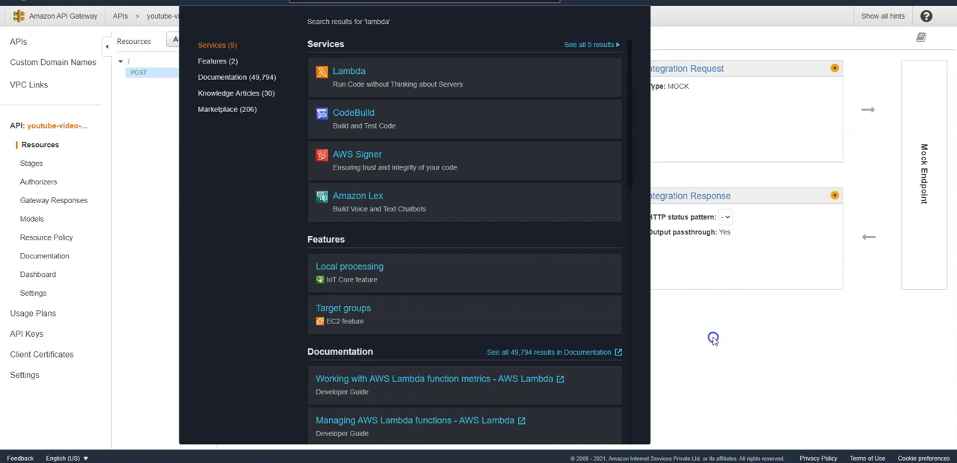
{"action": "left_click", "coordinate": [672, 162]}
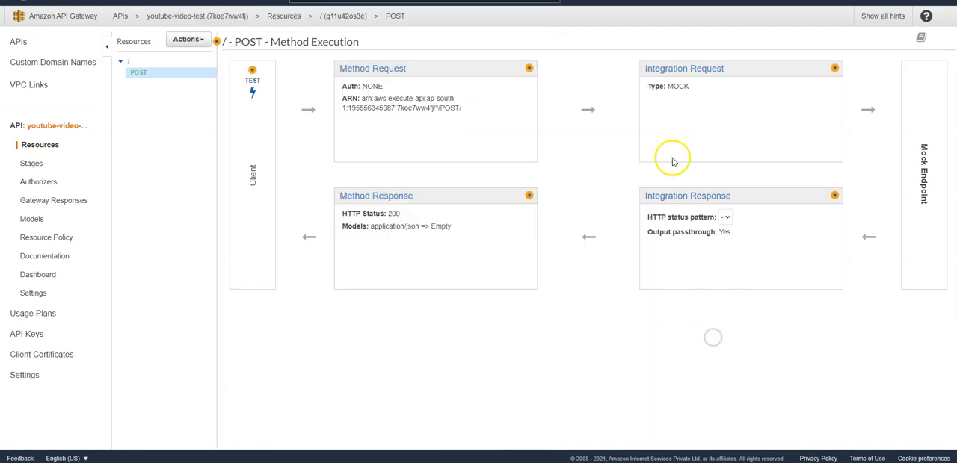
{"action": "left_click", "coordinate": [695, 70]}
{"action": "left_click", "coordinate": [347, 94]}
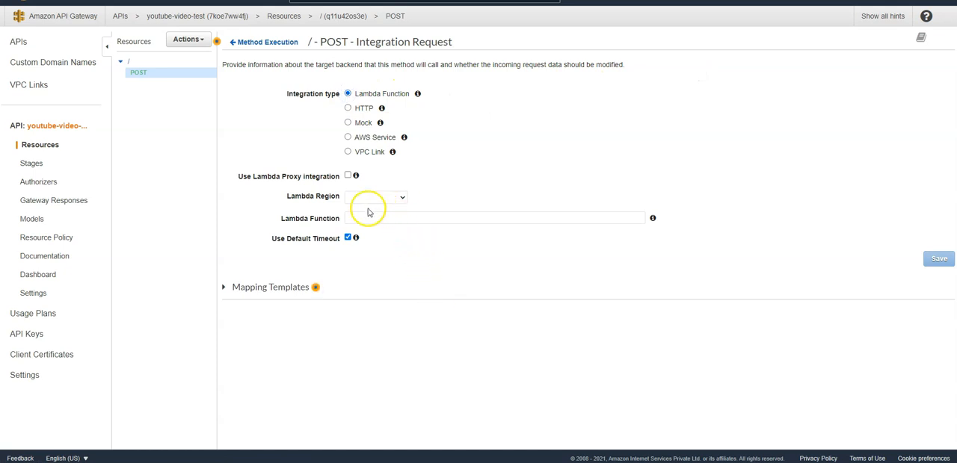
{"action": "left_click", "coordinate": [402, 197]}
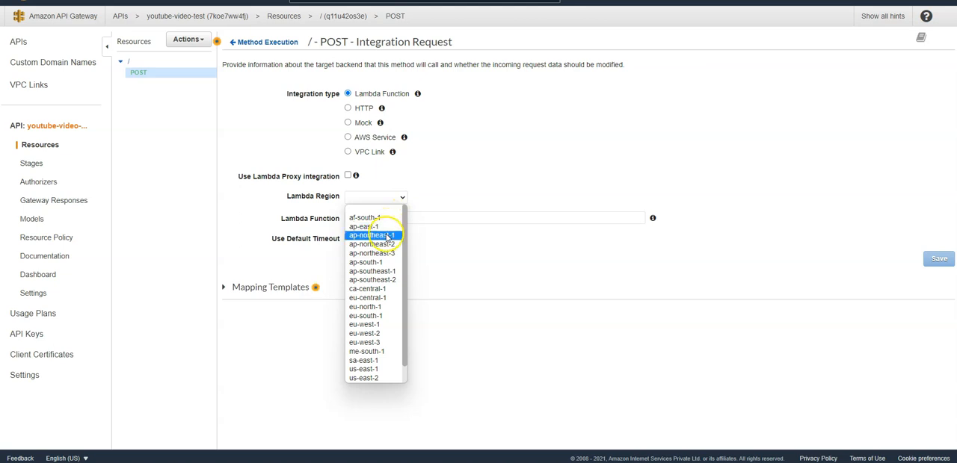
{"action": "left_click", "coordinate": [387, 263]}
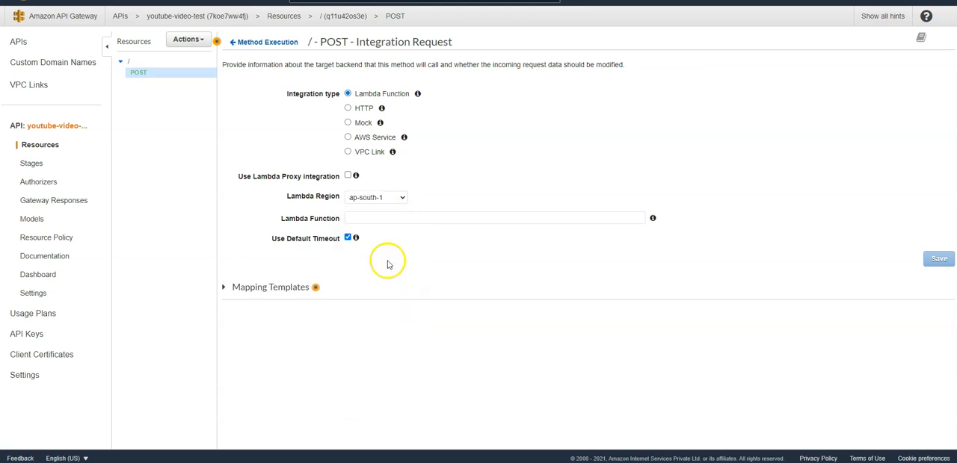
Choose youtube-rest-api-function as the integration's Lambda function, save the switch and grant API Gateway permission to invoke it.
{"action": "left_click", "coordinate": [393, 217]}
{"action": "type", "text": "yo8u"}
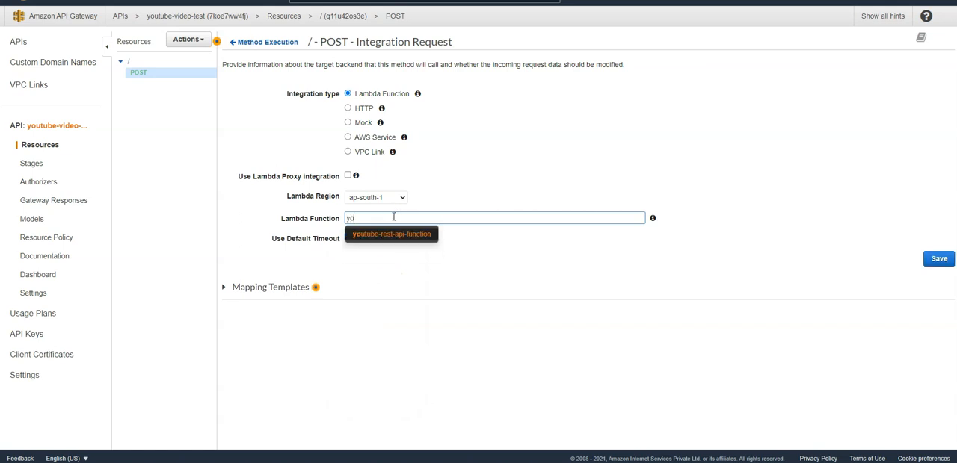
{"action": "key", "text": "BackSpace"}
{"action": "left_click", "coordinate": [393, 235]}
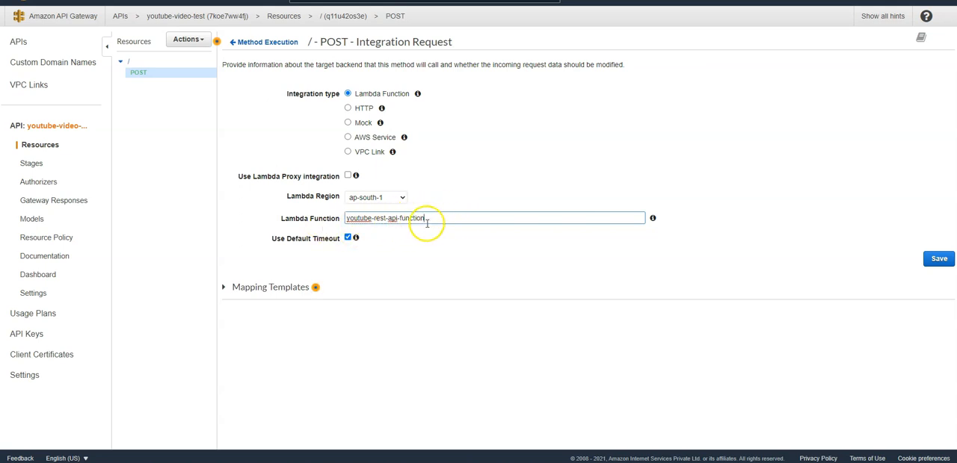
{"action": "left_click", "coordinate": [934, 260]}
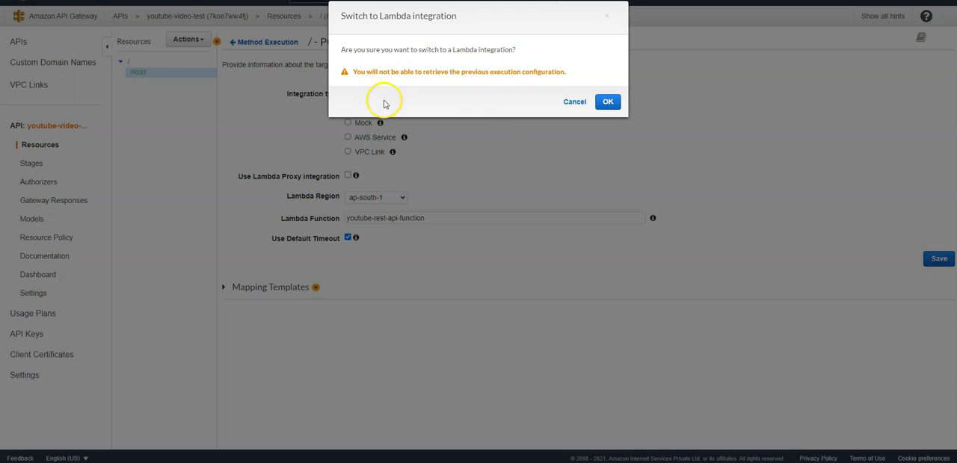
{"action": "left_click", "coordinate": [608, 103]}
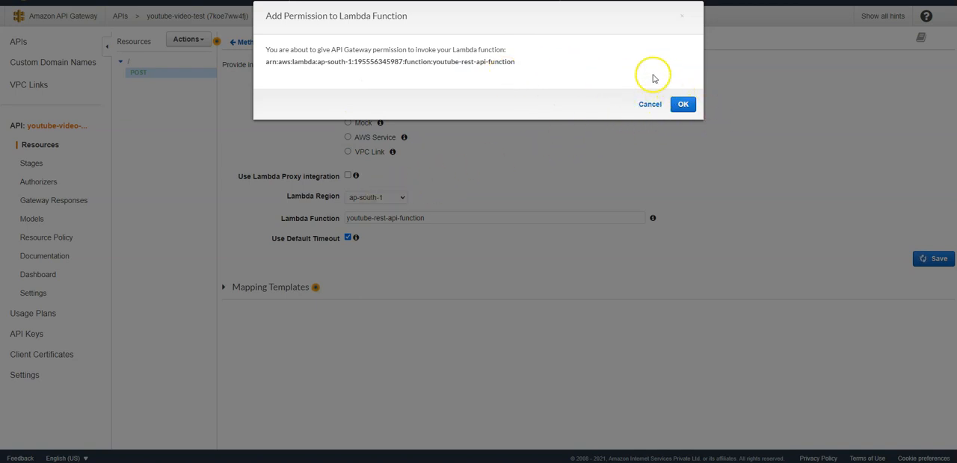
{"action": "left_click", "coordinate": [682, 104]}
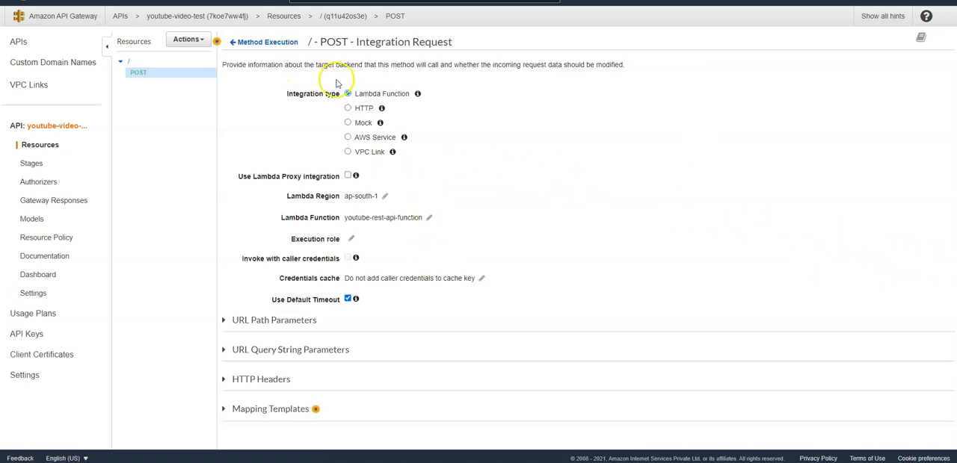
Run a test of the POST method with a JSON request body containing a "name" field with a person's first name.
{"action": "left_click", "coordinate": [251, 46]}
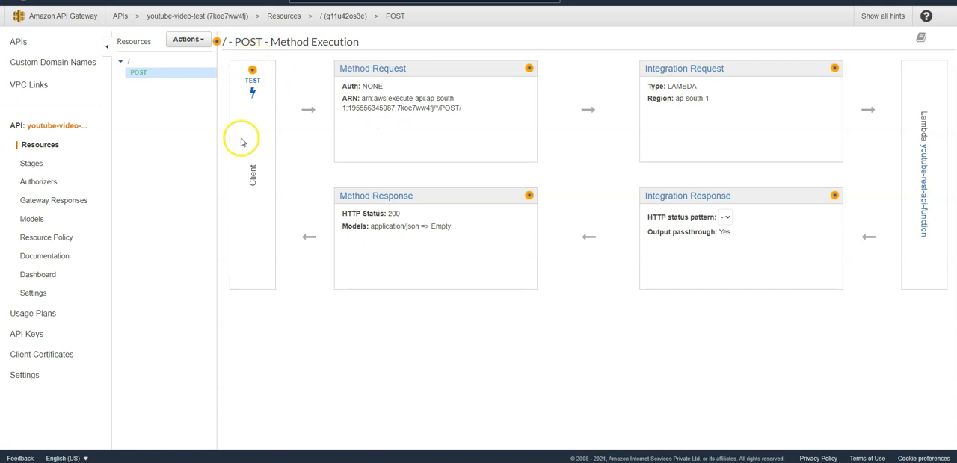
{"action": "left_click", "coordinate": [255, 84]}
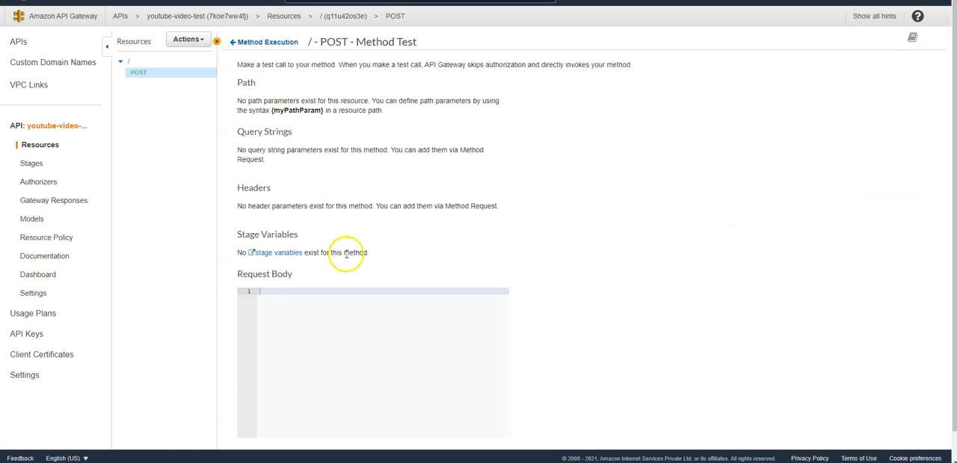
{"action": "scroll", "coordinate": [346, 254], "scroll_direction": "down", "scroll_amount": 1}
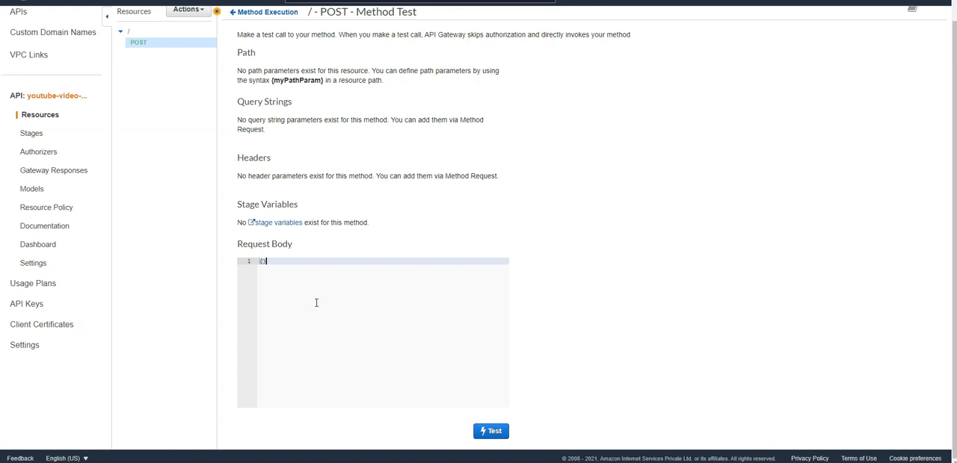
{"action": "key", "text": "Return"}
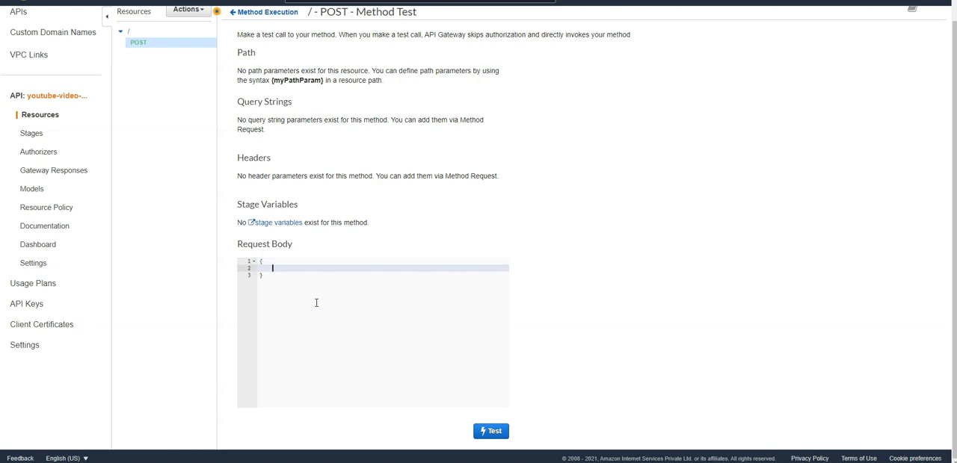
{"action": "type", "text": "\"name\": \"Mahesh"}
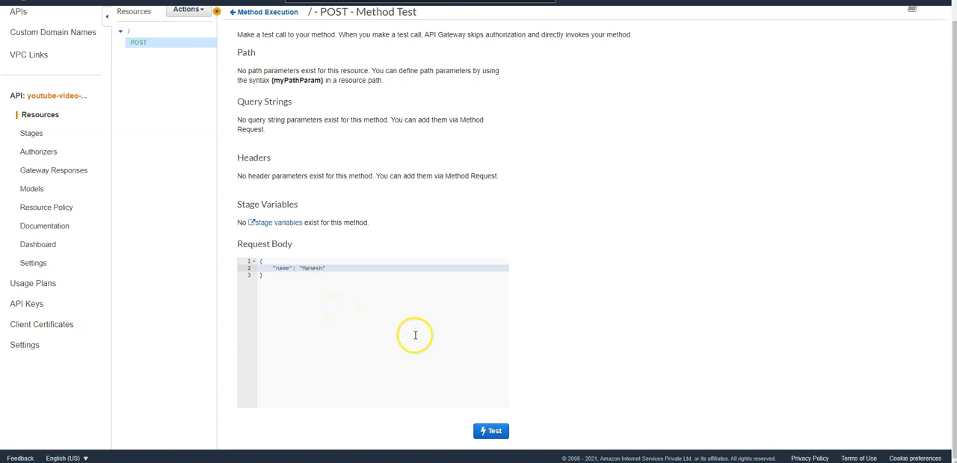
{"action": "left_click", "coordinate": [496, 434]}
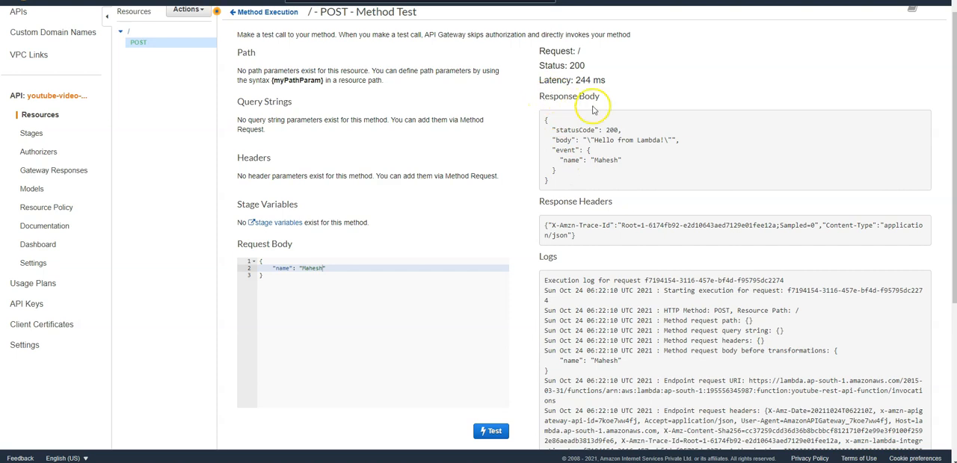
Examine the test's response body and compare its fields with the response object in the Lambda function's code.
{"action": "left_click_drag", "start_coordinate": [554, 129], "coordinate": [620, 129]}
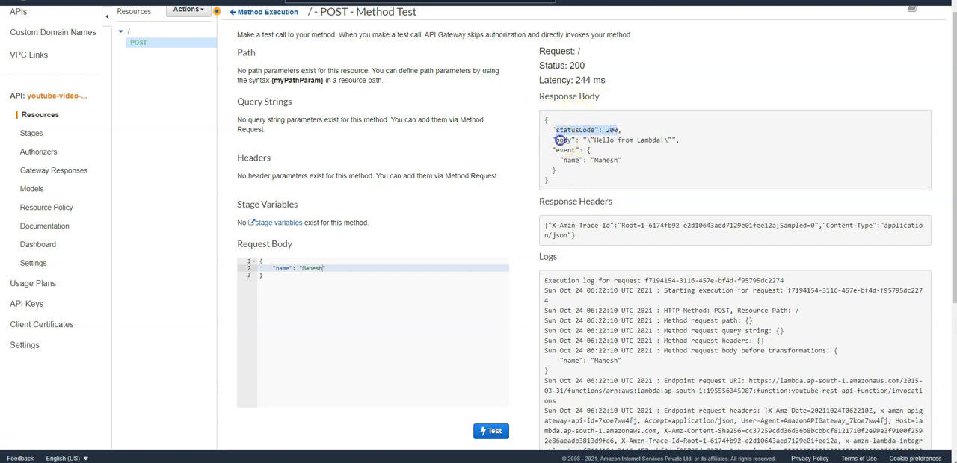
{"action": "left_click_drag", "start_coordinate": [554, 140], "coordinate": [663, 140]}
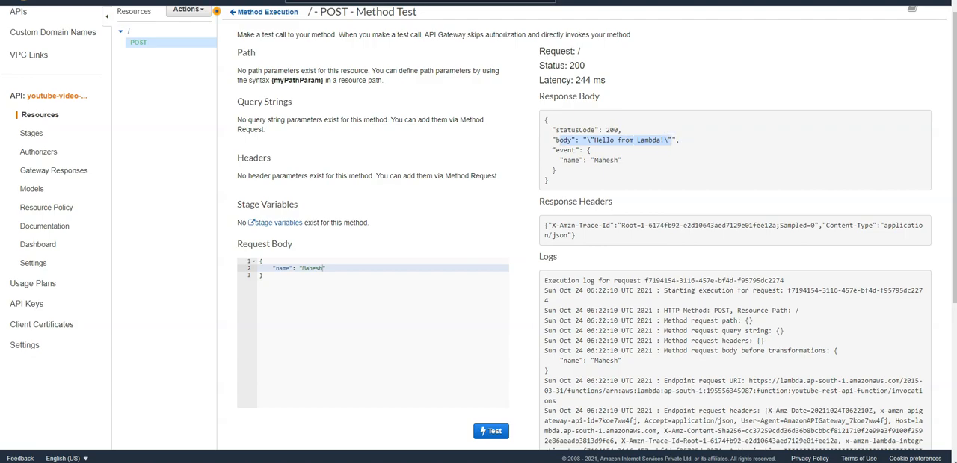
{"action": "key", "text": "ctrl+Tab"}
{"action": "left_click_drag", "start_coordinate": [265, 331], "coordinate": [349, 331]}
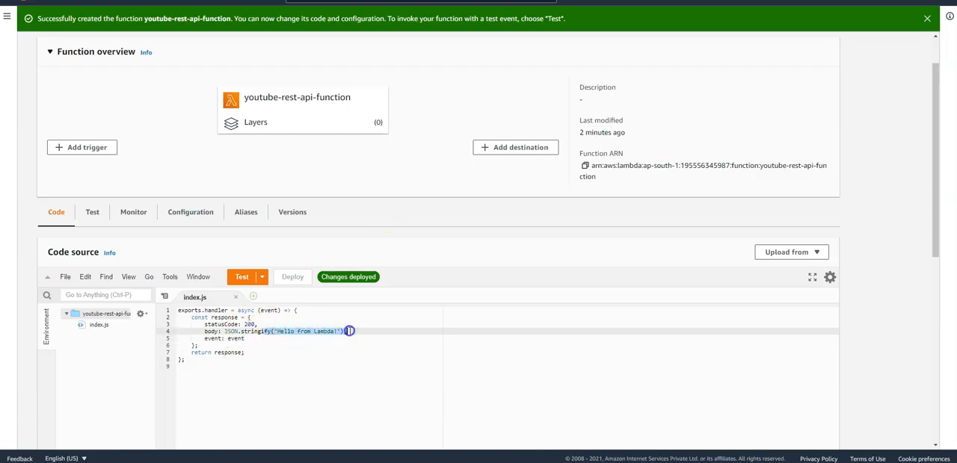
{"action": "left_click", "coordinate": [216, 338]}
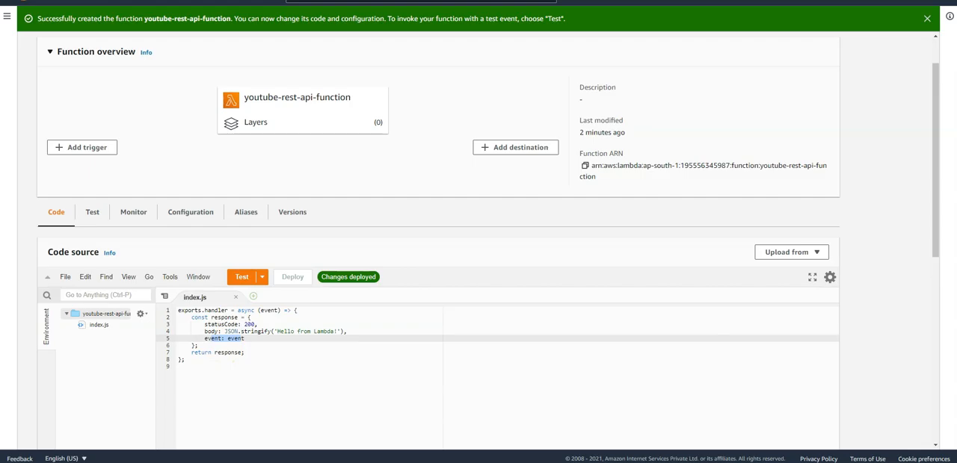
{"action": "key", "text": "ctrl+shift+Tab"}
{"action": "mouse_move", "coordinate": [553, 151]}
{"action": "left_mouse_down"}
{"action": "mouse_move", "coordinate": [551, 174]}
{"action": "mouse_move", "coordinate": [559, 154]}
{"action": "mouse_move", "coordinate": [549, 138]}
{"action": "left_mouse_up"}
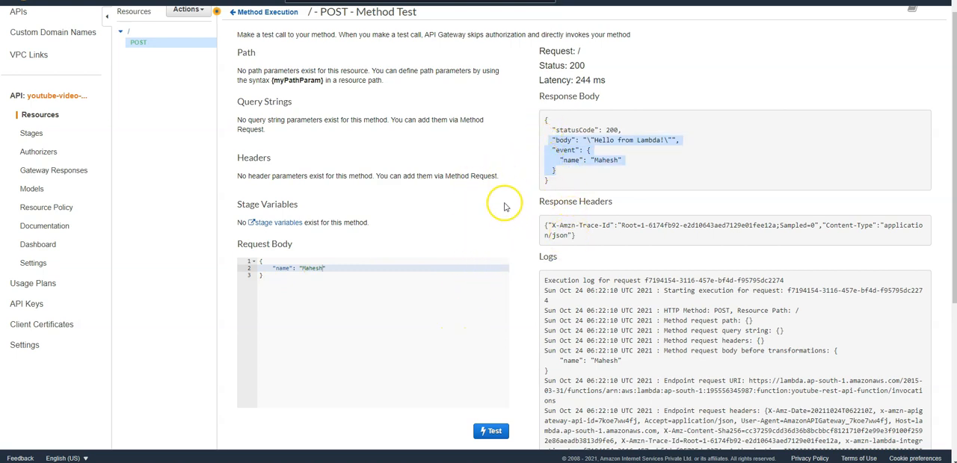
{"action": "scroll", "coordinate": [635, 298], "scroll_direction": "down", "scroll_amount": 3}
{"action": "scroll", "coordinate": [636, 303], "scroll_direction": "up", "scroll_amount": 3}
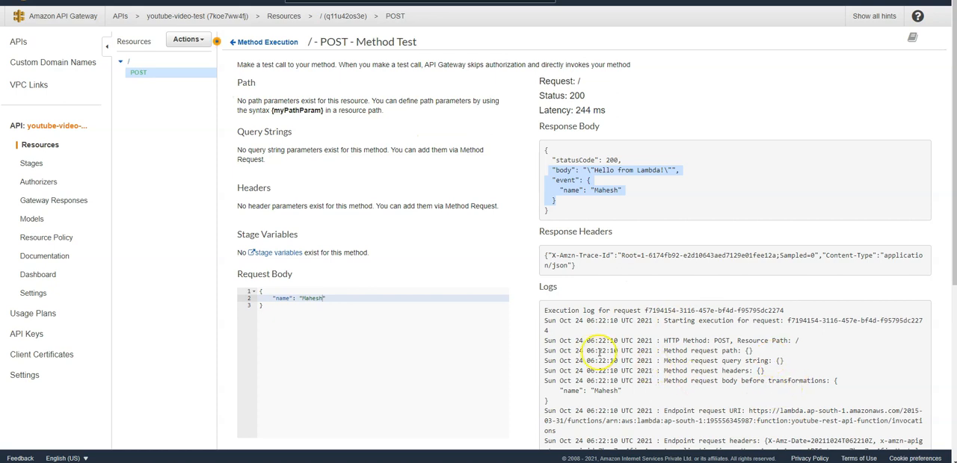
Deploy the API to the dev stage.
{"action": "left_click", "coordinate": [189, 42]}
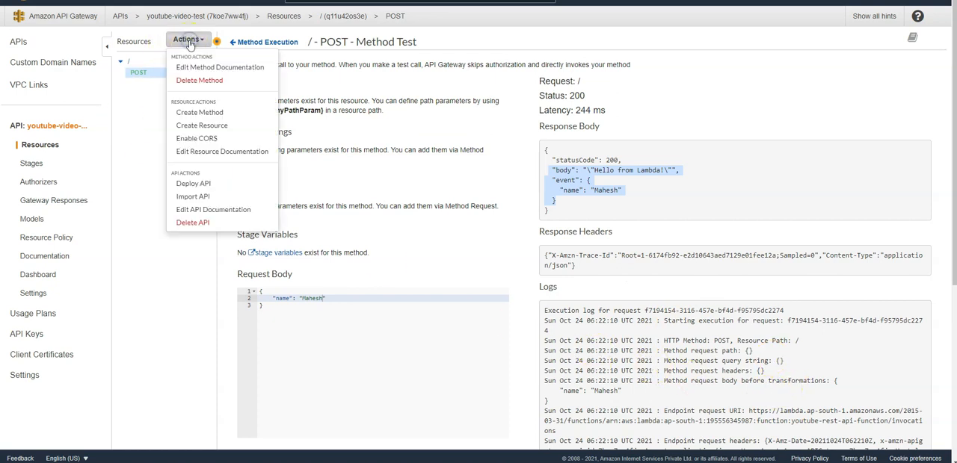
{"action": "left_click", "coordinate": [206, 183]}
{"action": "left_click", "coordinate": [504, 88]}
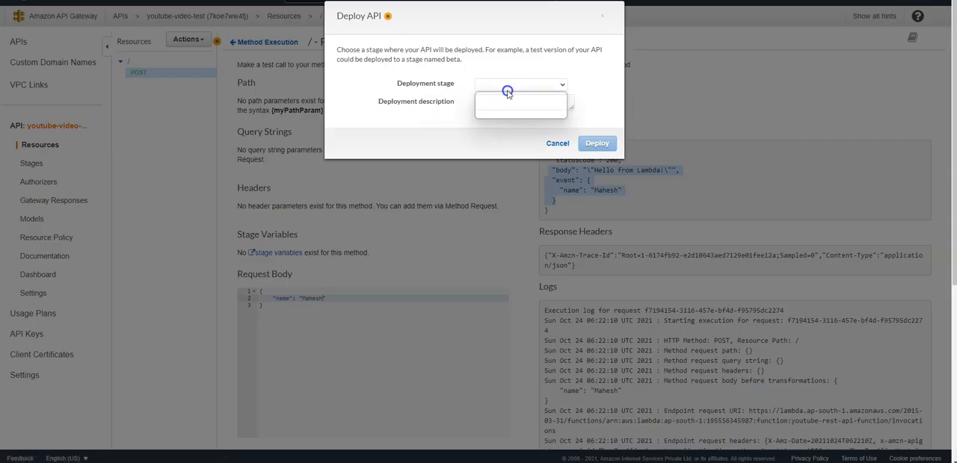
{"action": "left_click", "coordinate": [503, 109]}
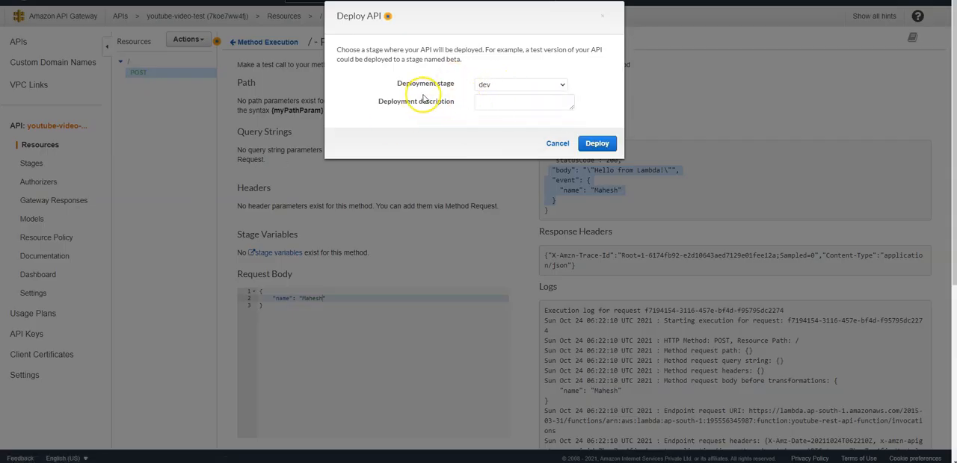
{"action": "left_click", "coordinate": [598, 144]}
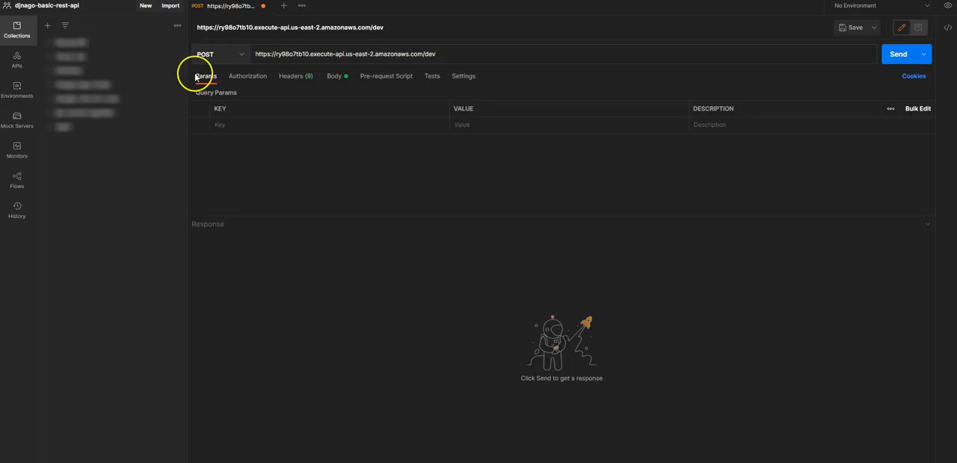
{"action": "left_click", "coordinate": [443, 52]}
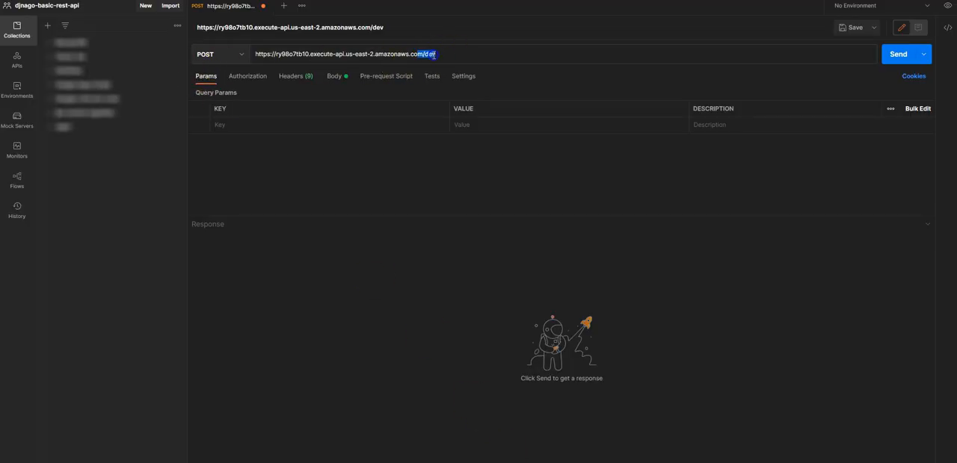
{"action": "left_click_drag", "start_coordinate": [434, 56], "coordinate": [259, 51]}
{"action": "key", "text": "BackSpace"}
{"action": "type", "text": "https://7koe7ww4fj.execute-api.ap-south-1.amazonaws.com/dev"}
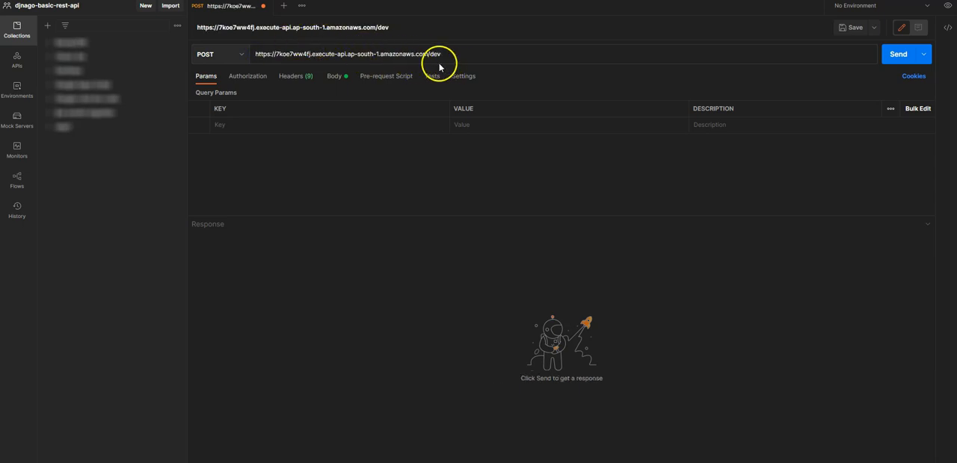
{"action": "left_click", "coordinate": [333, 76]}
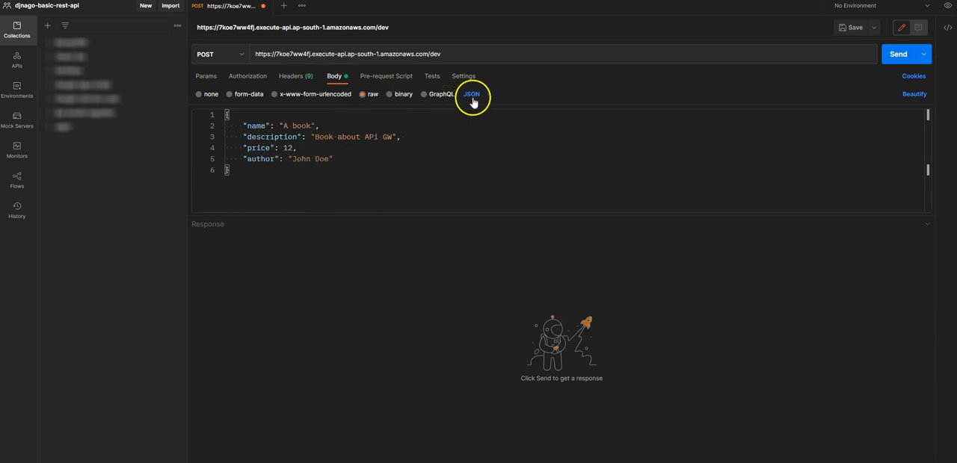
{"action": "left_click", "coordinate": [901, 56]}
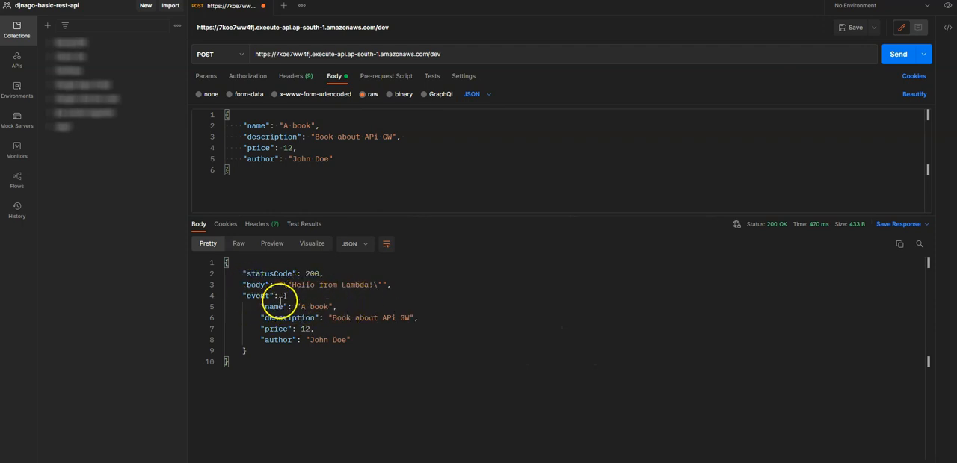
Examine the statusCode, body and event fields in the response and compare the event data with the request body.
{"action": "left_click_drag", "start_coordinate": [263, 351], "coordinate": [246, 286]}
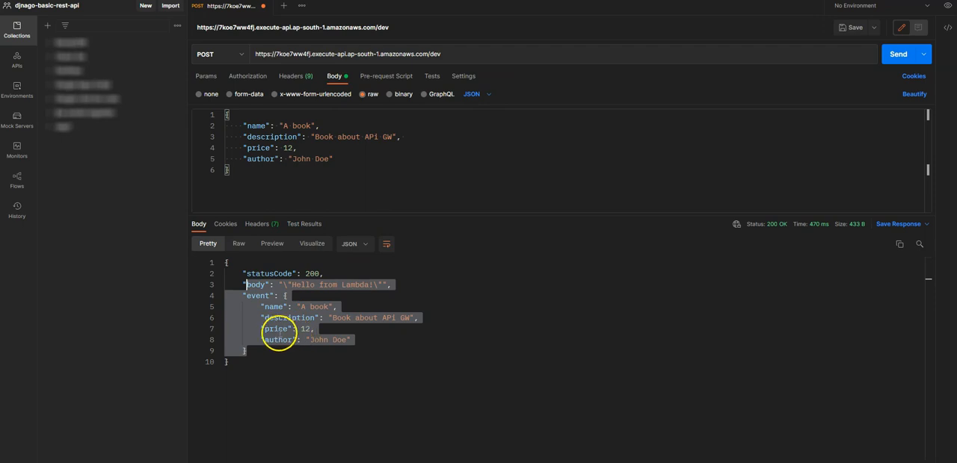
{"action": "left_click_drag", "start_coordinate": [255, 352], "coordinate": [247, 276]}
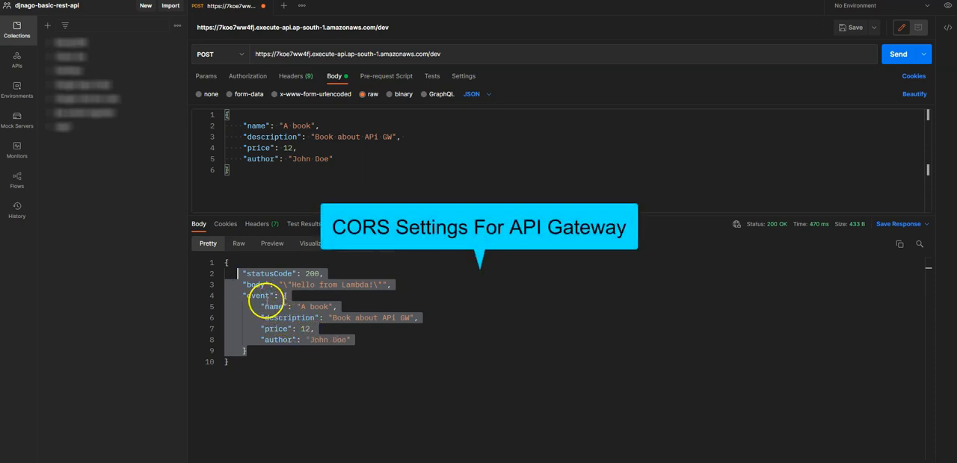
{"action": "left_click_drag", "start_coordinate": [253, 350], "coordinate": [241, 275]}
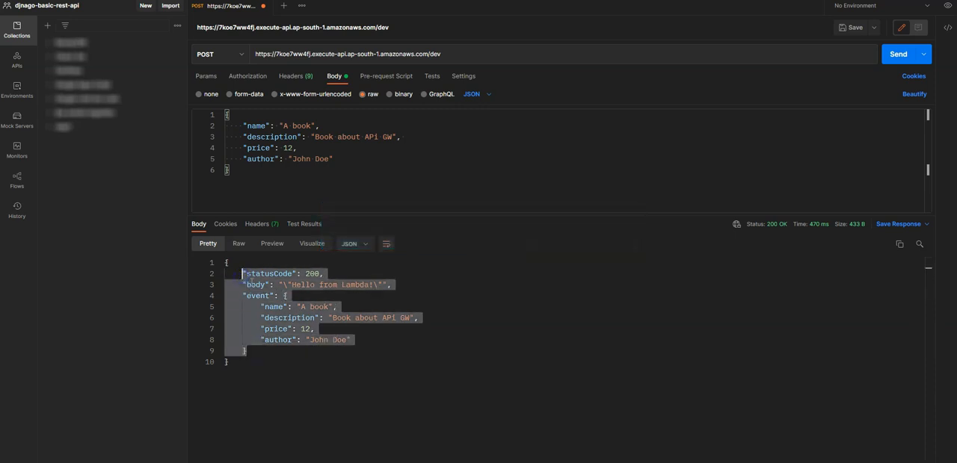